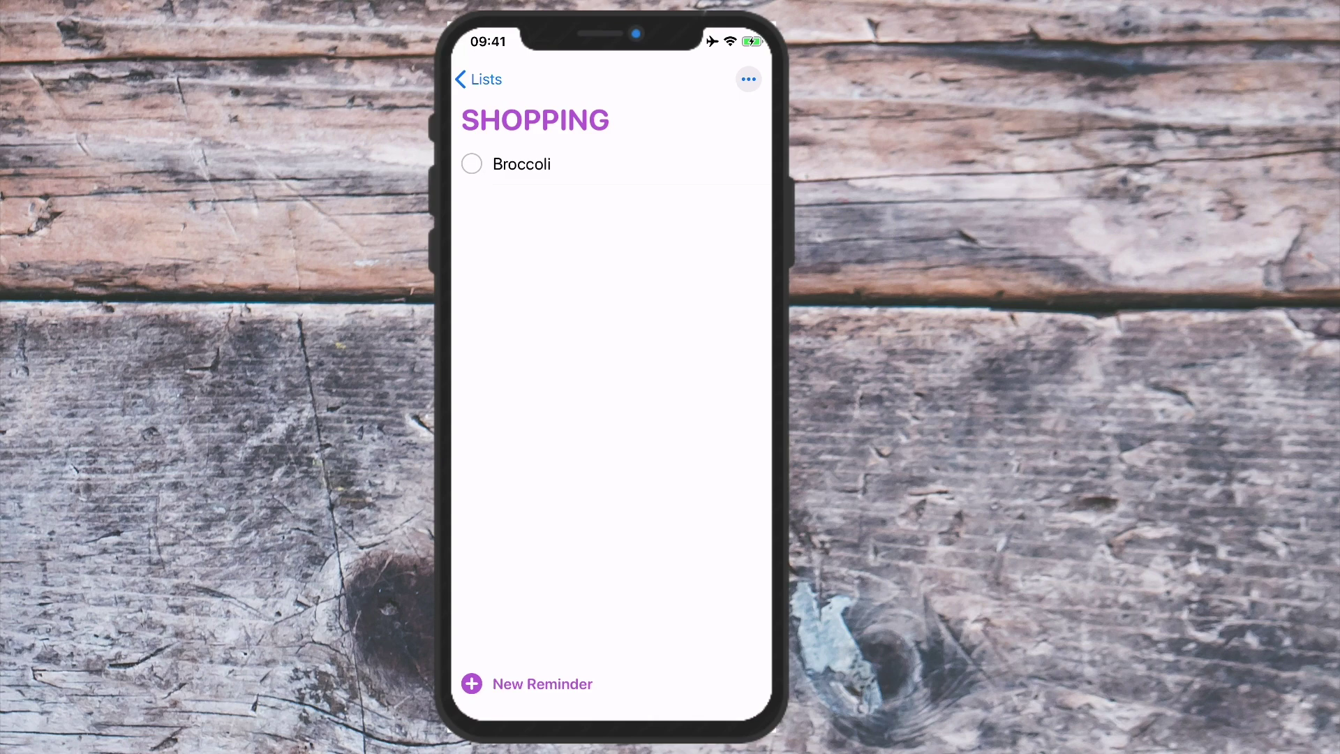
Go back from the SHOPPING list to the overview of all lists.
click(480, 78)
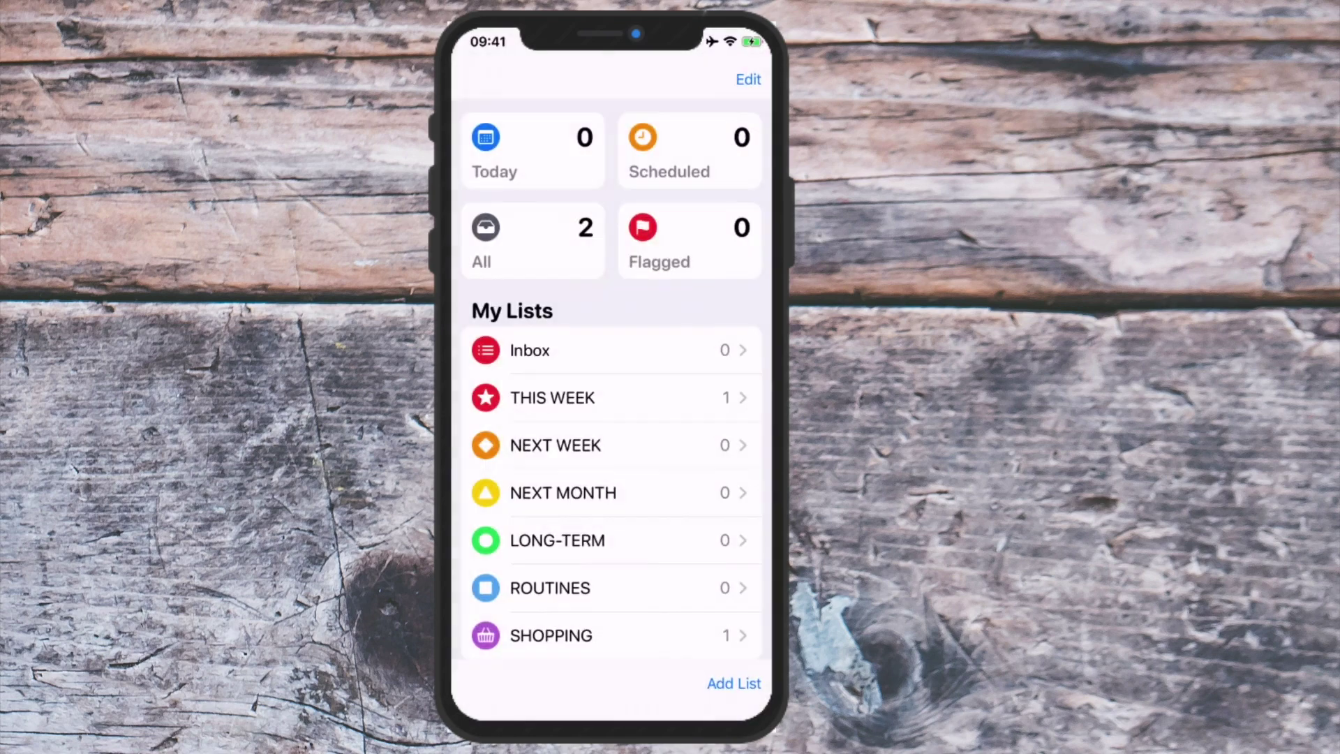
Open the THIS WEEK list to confirm the Call Jeff reminder.
click(552, 397)
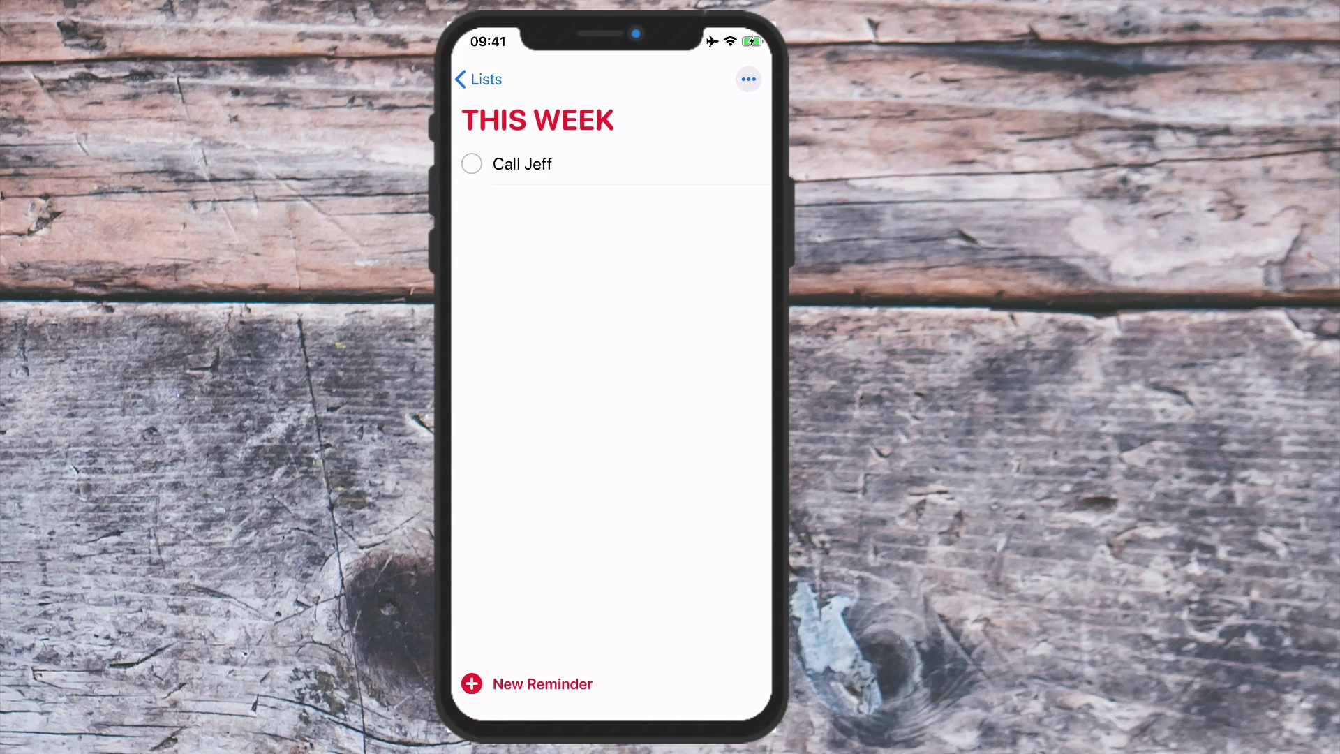
Leave Reminders for the home screen and open the Calendar app.
drag(611, 715, 612, 440)
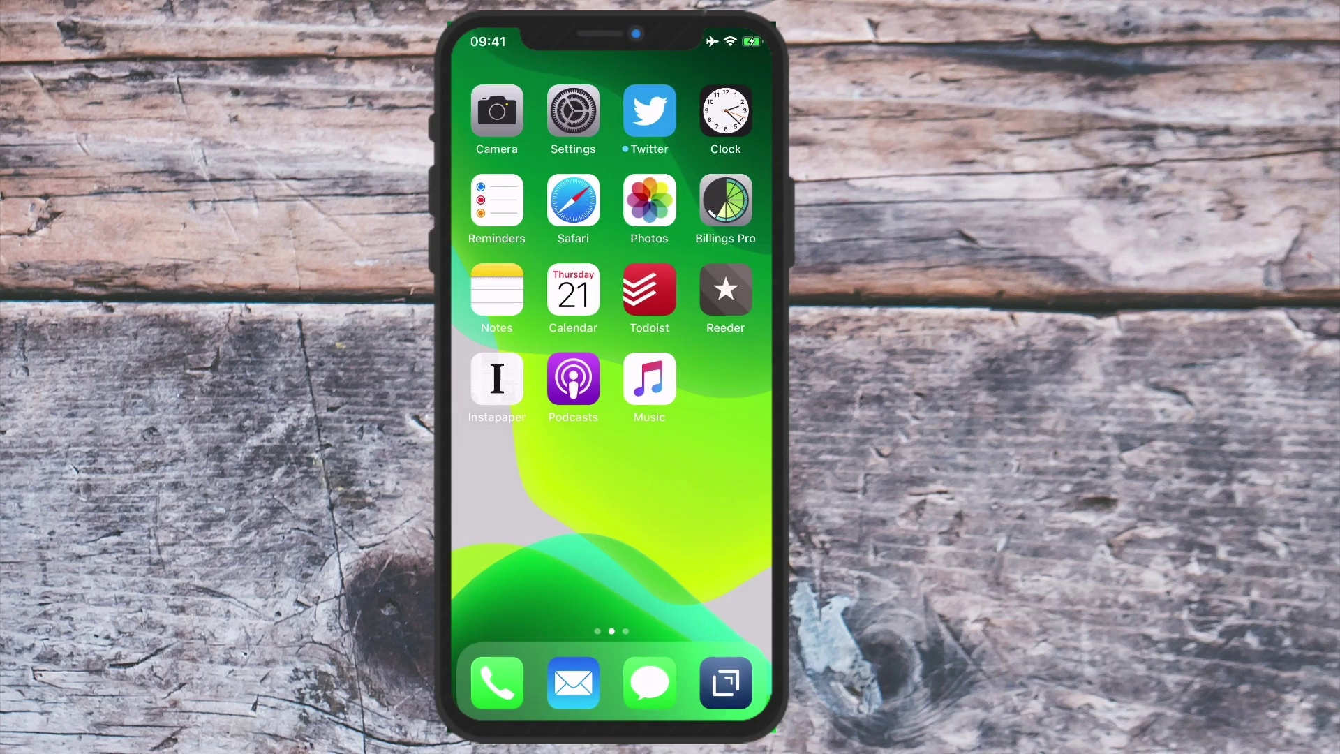
click(573, 290)
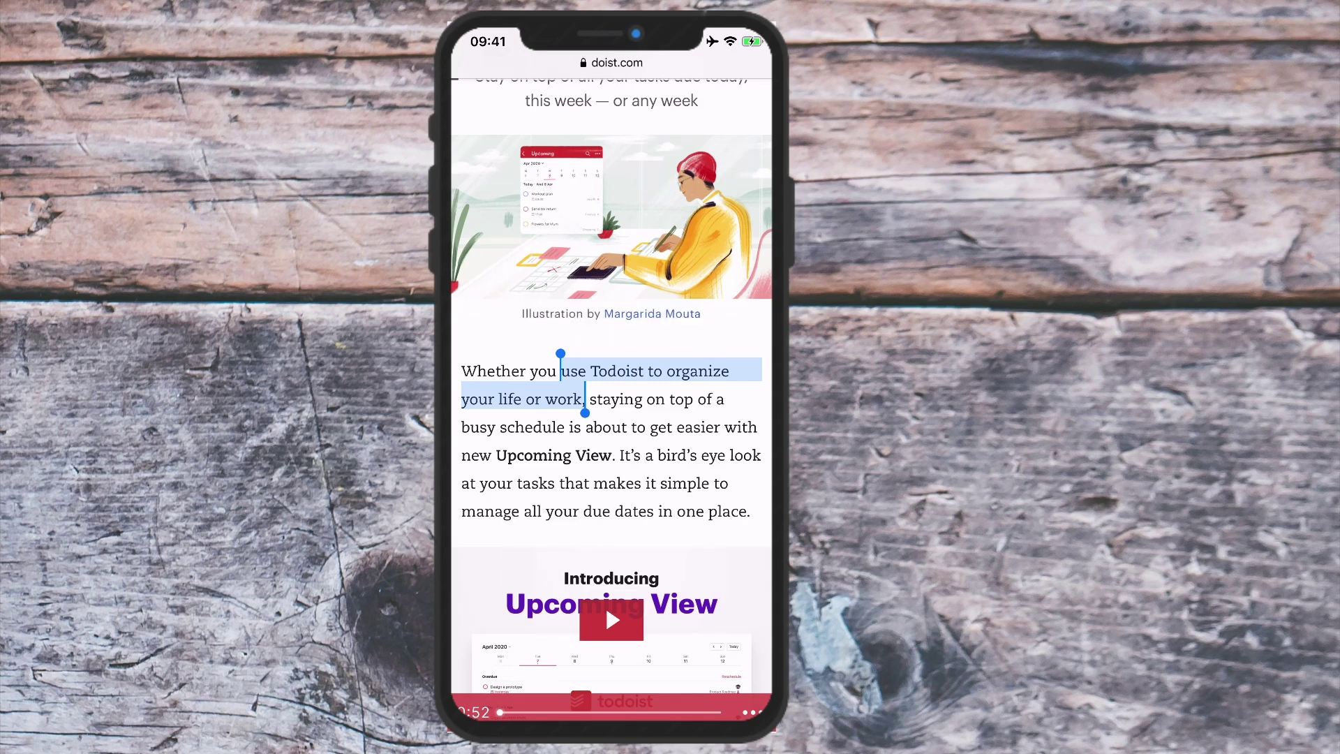
scroll(611, 387, up, 5)
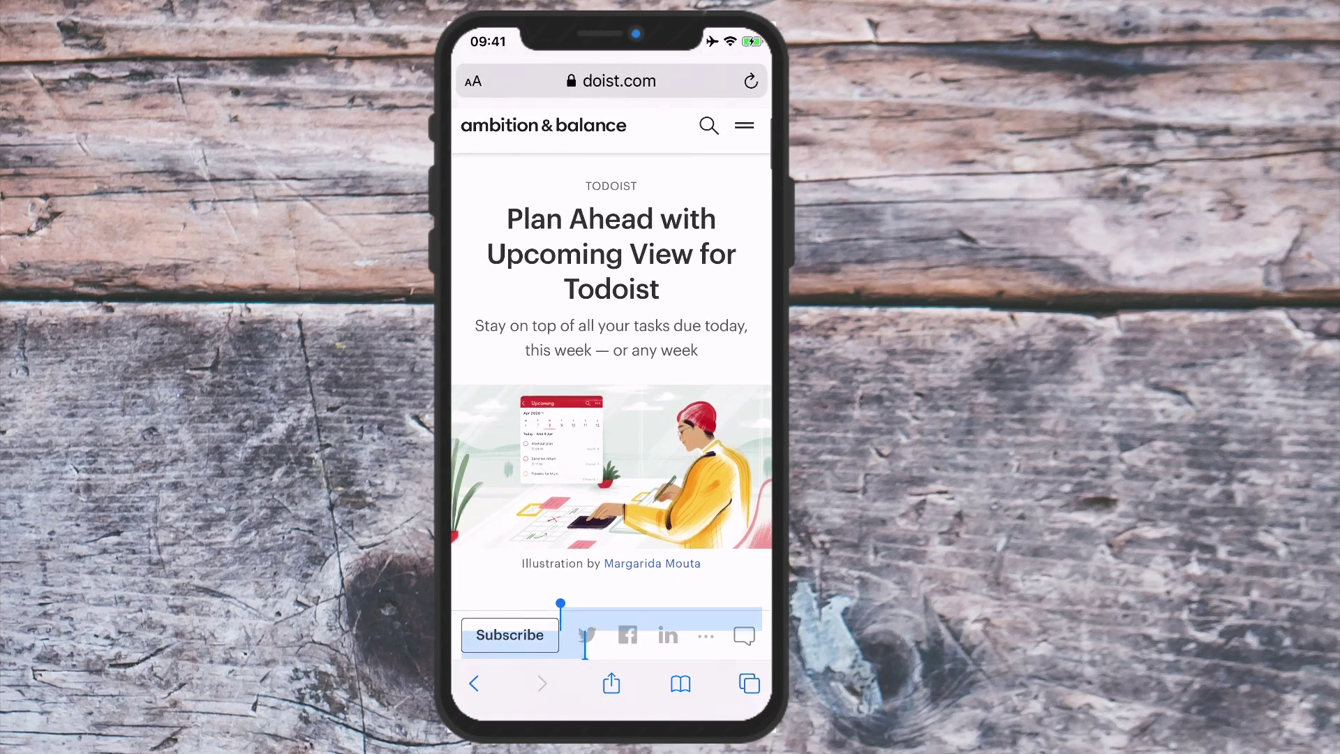
Share the Todoist Upcoming View article to Reminders as a new Inbox reminder.
click(611, 683)
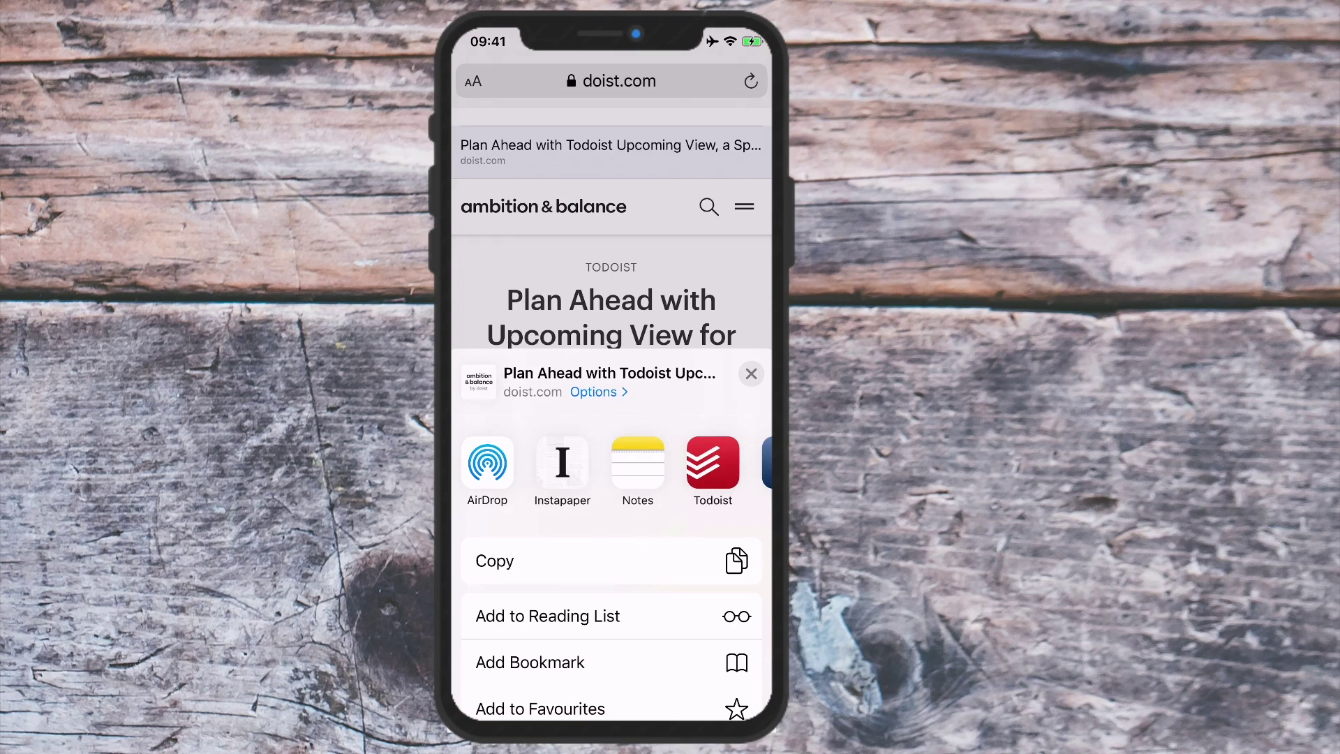
scroll(611, 468, right, 3)
scroll(611, 468, right, 3)
scroll(612, 467, right, 3)
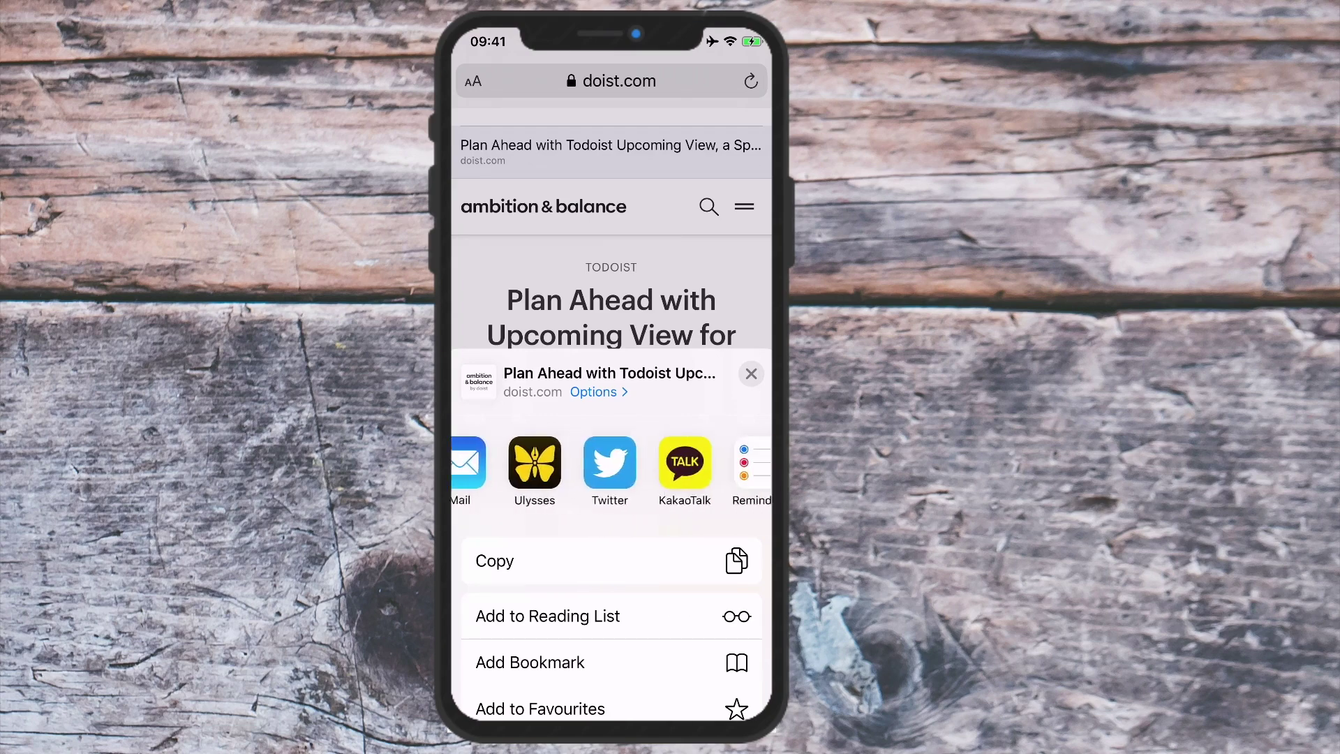
scroll(611, 468, right, 3)
click(584, 461)
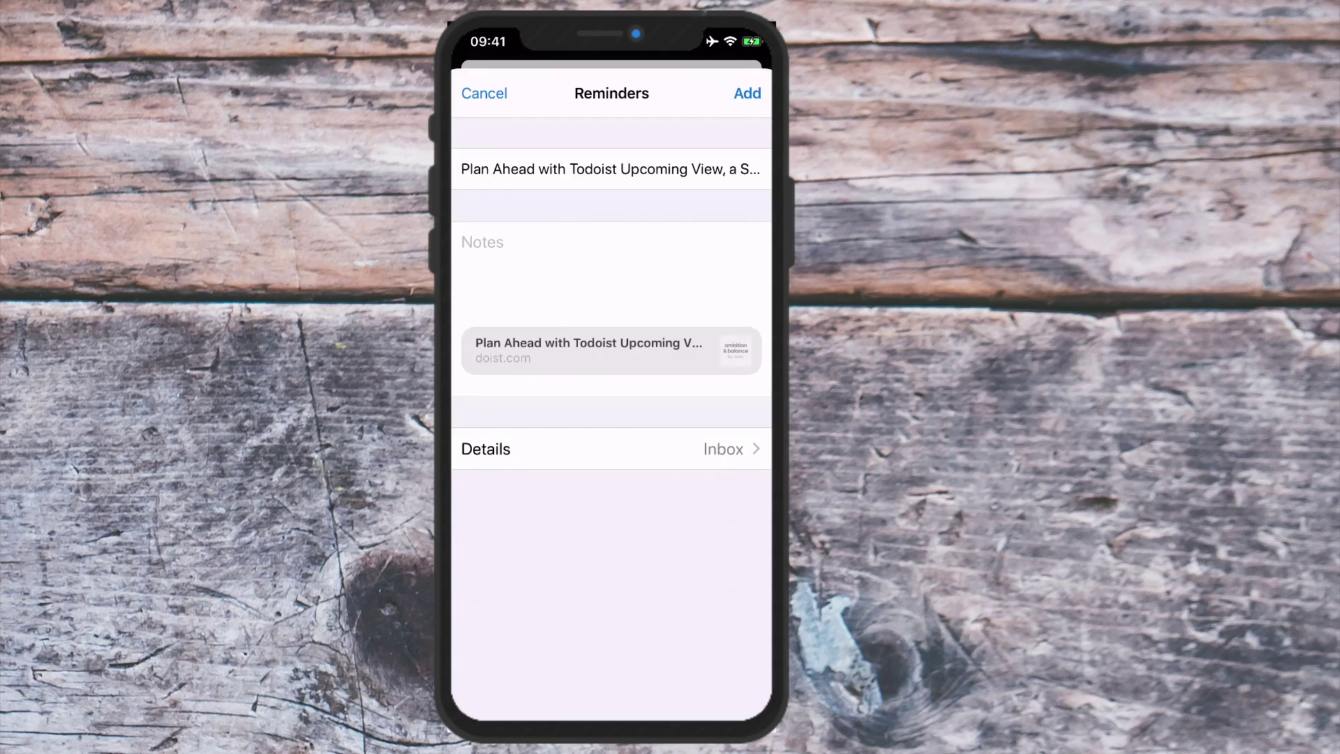
click(746, 93)
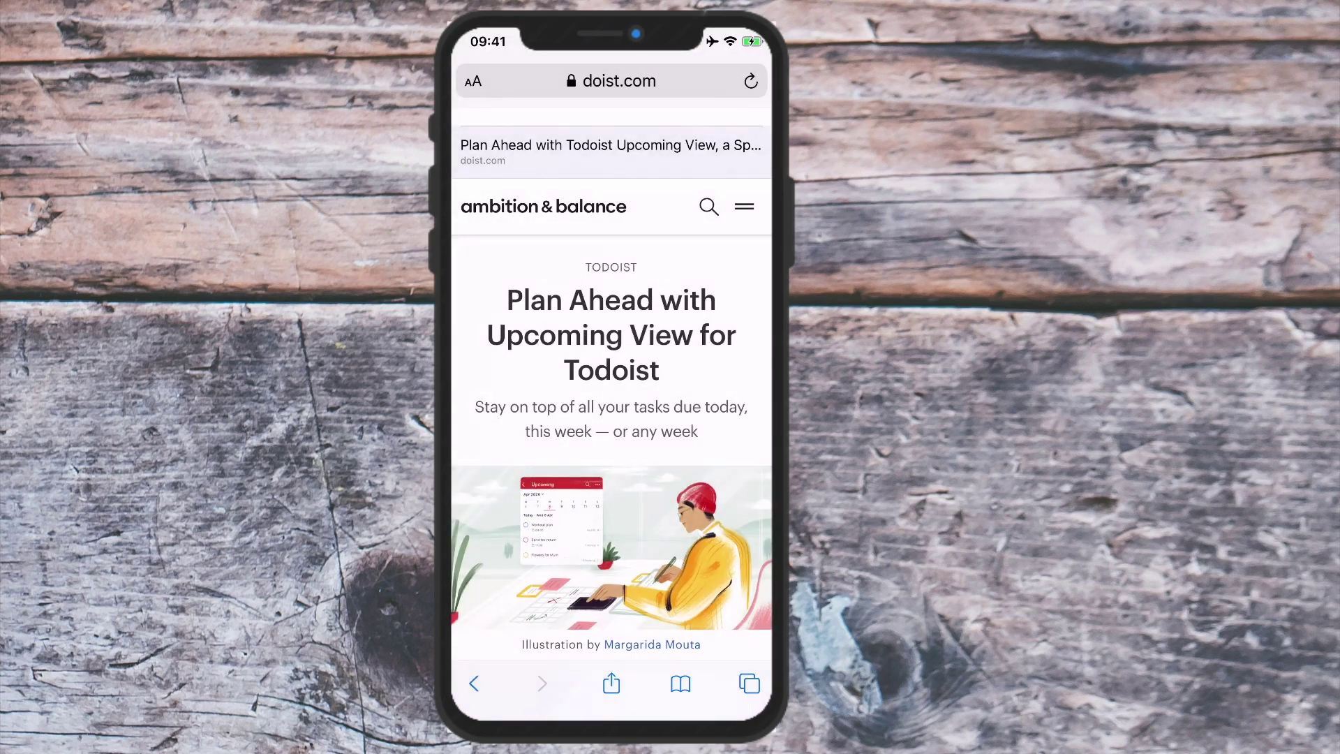
Switch from Safari back to the Reminders app.
drag(502, 720, 734, 720)
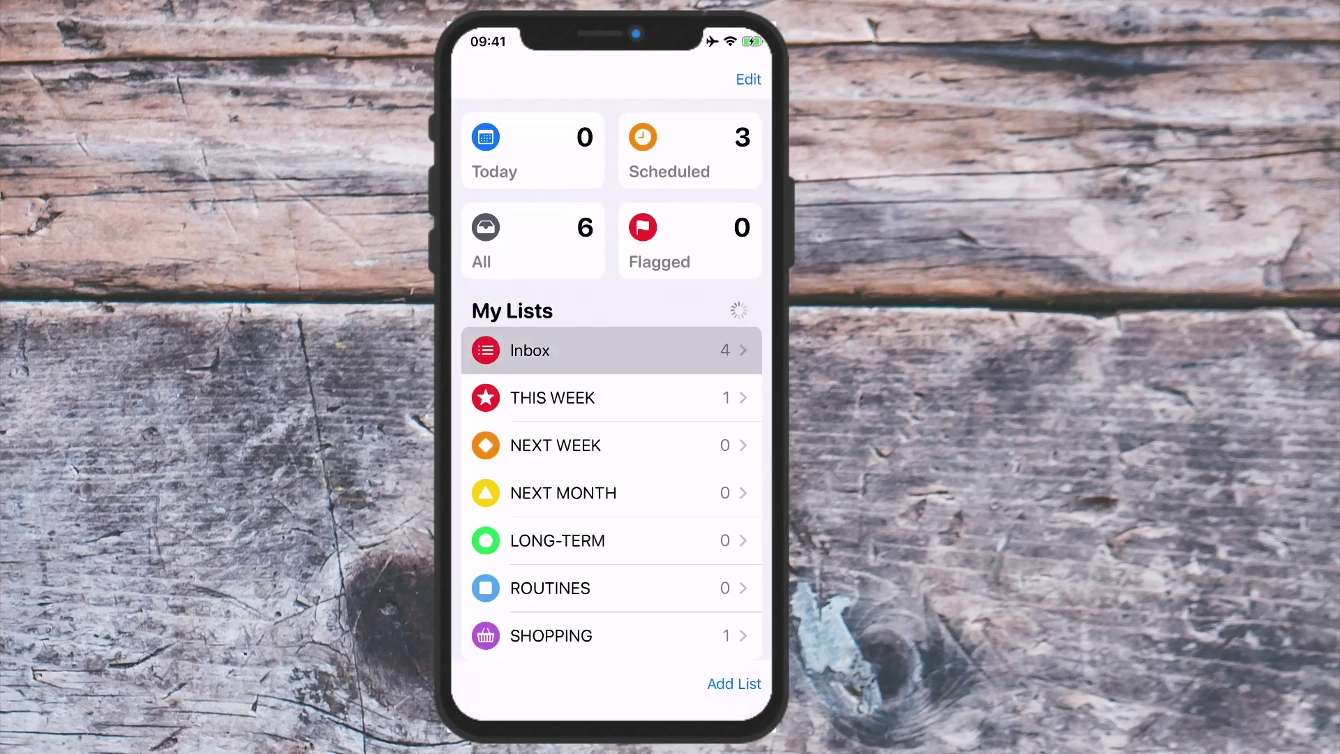